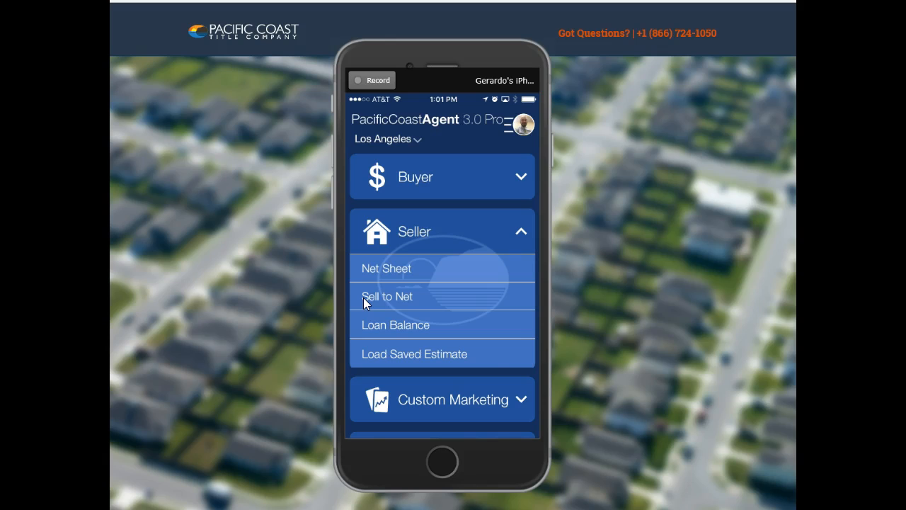
Start a conventional Sell to Net estimate for the seller and set the net goal to 95,000.
left_click(363, 298)
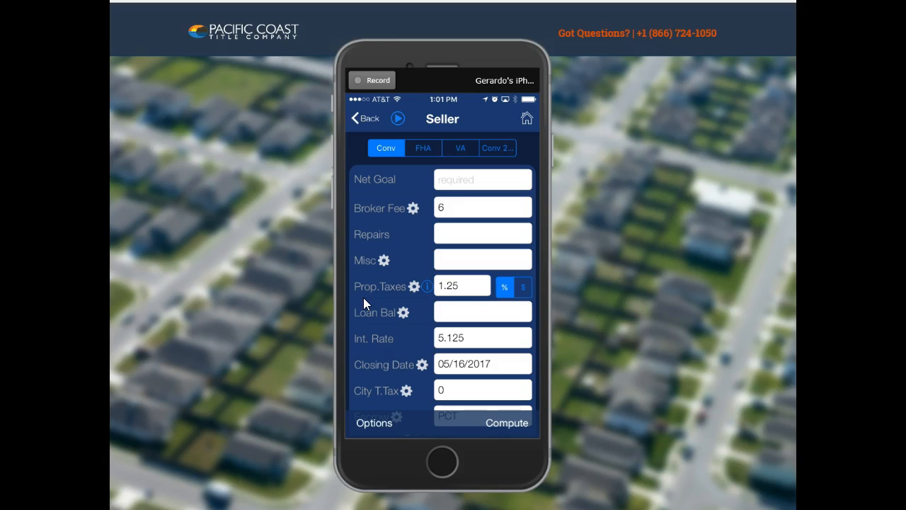
left_click(376, 181)
left_click(387, 187)
left_click(461, 184)
left_click(461, 182)
type("95,000")
key("Return")
left_click(467, 188)
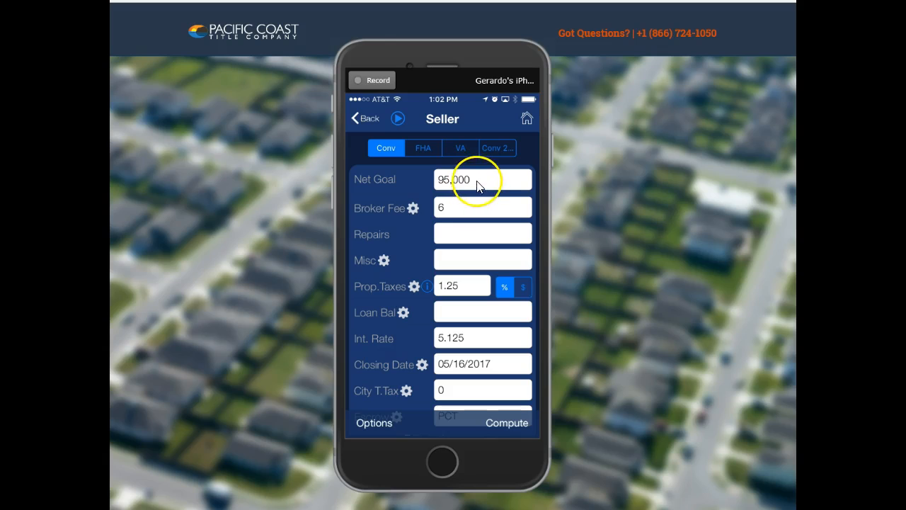
Enable showing the broker fee split in the closing costs, and set the repairs amount to 1,000.
left_click(412, 209)
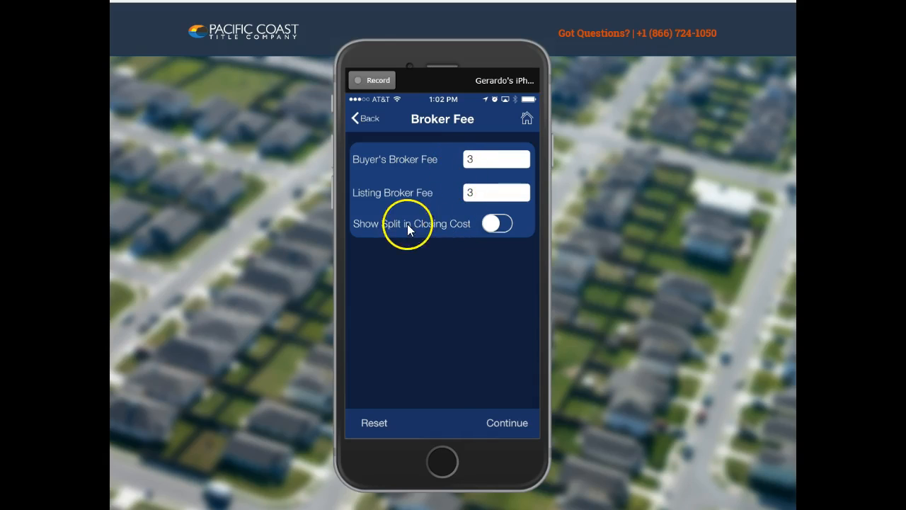
left_click(487, 228)
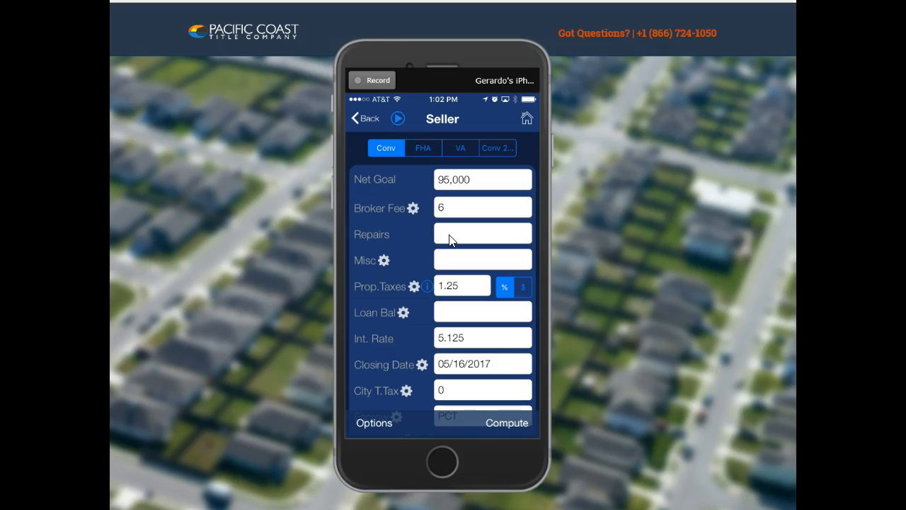
left_click(441, 238)
type("1,000")
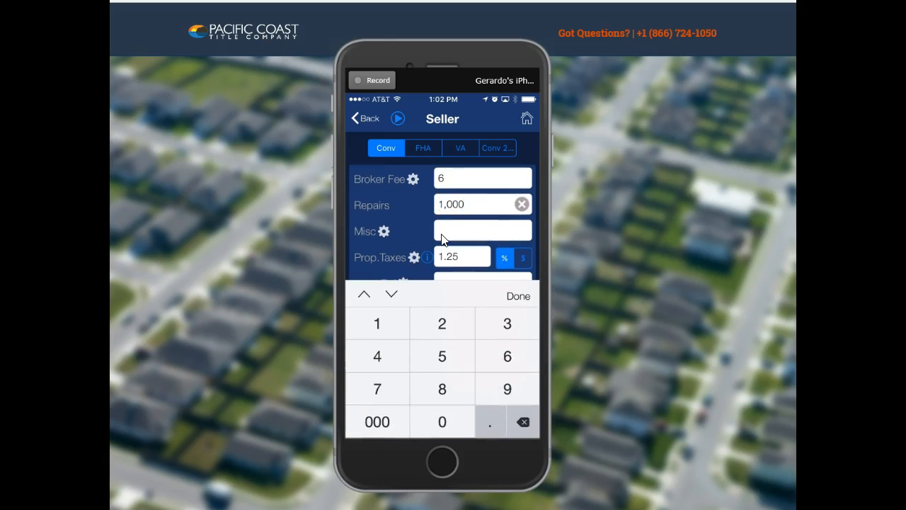
key("Return")
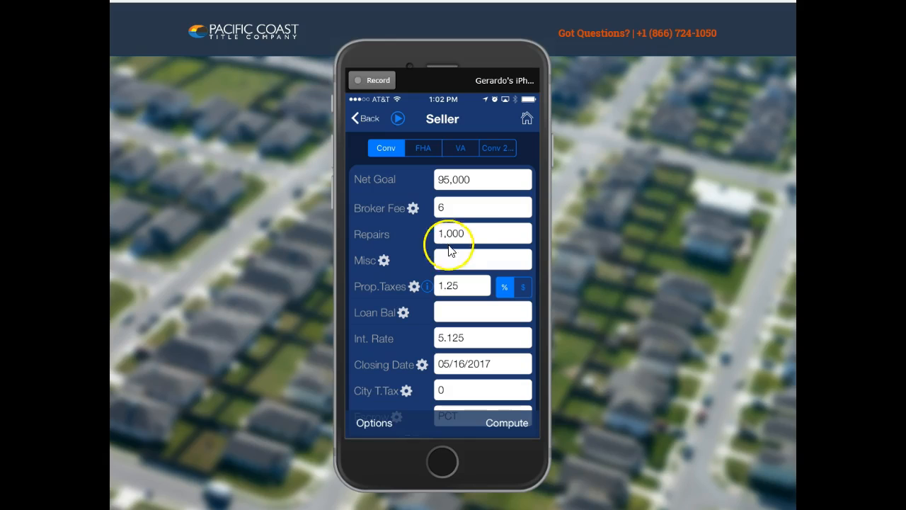
Use the saved Pasadena tax rate of 1.119 for the property taxes.
left_click(386, 259)
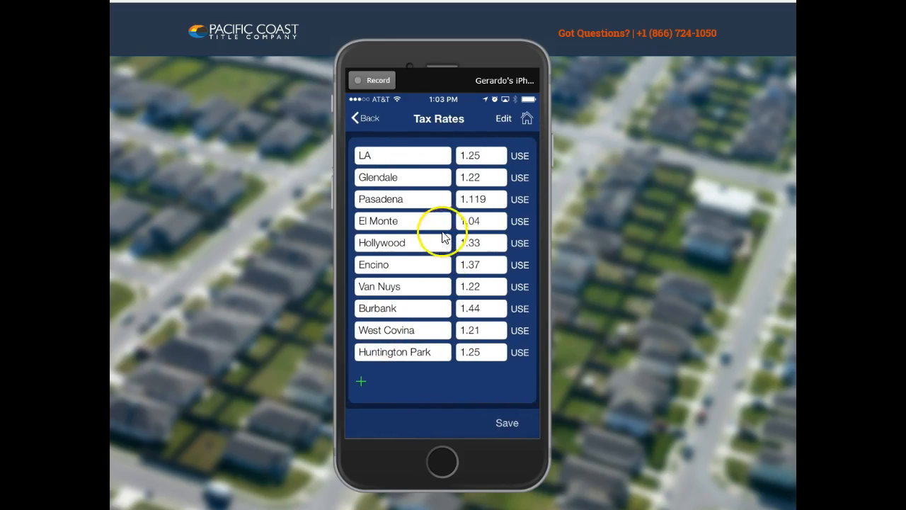
left_click(516, 201)
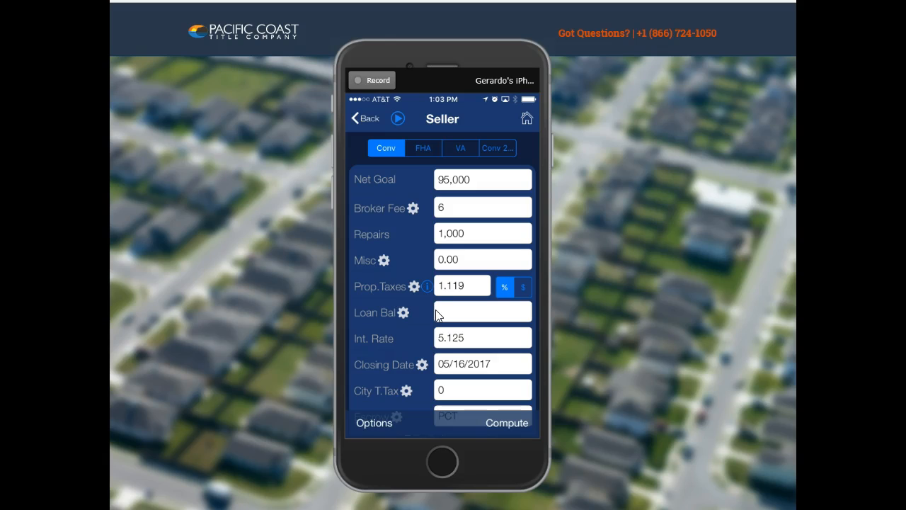
Set the loan balance to 275,000 and the city transfer tax to 4.5.
left_click(436, 312)
type("275,000")
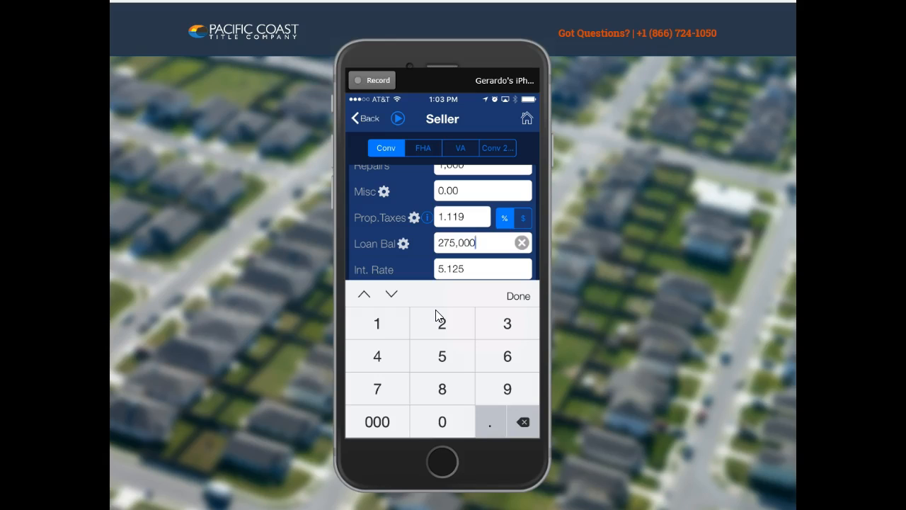
key("Return")
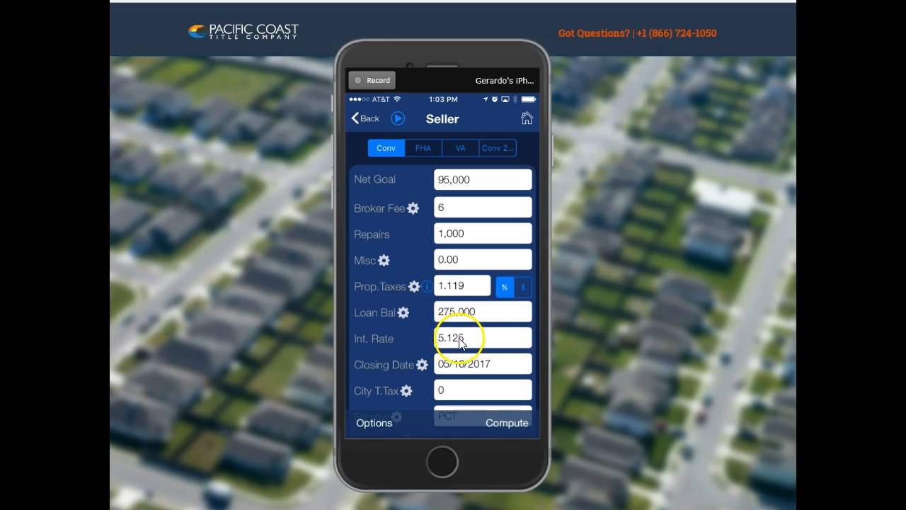
scroll(459, 342, "down", 2)
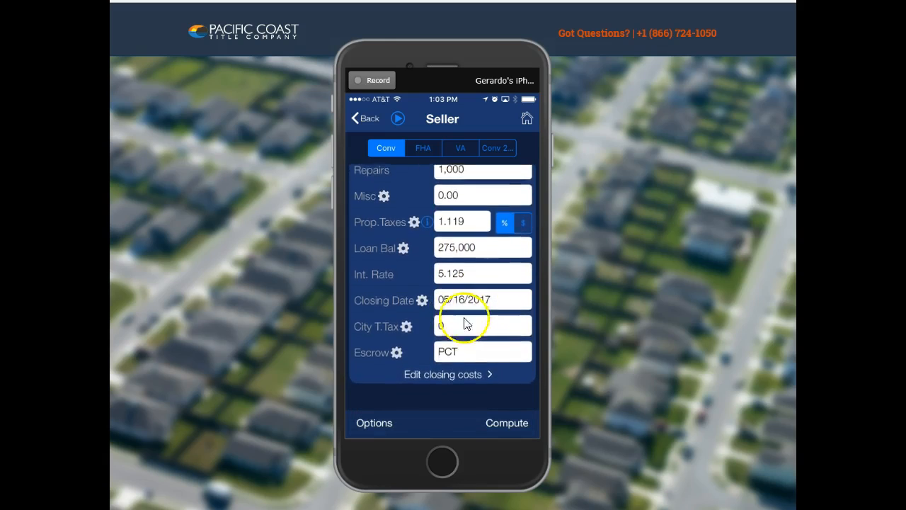
left_click(440, 320)
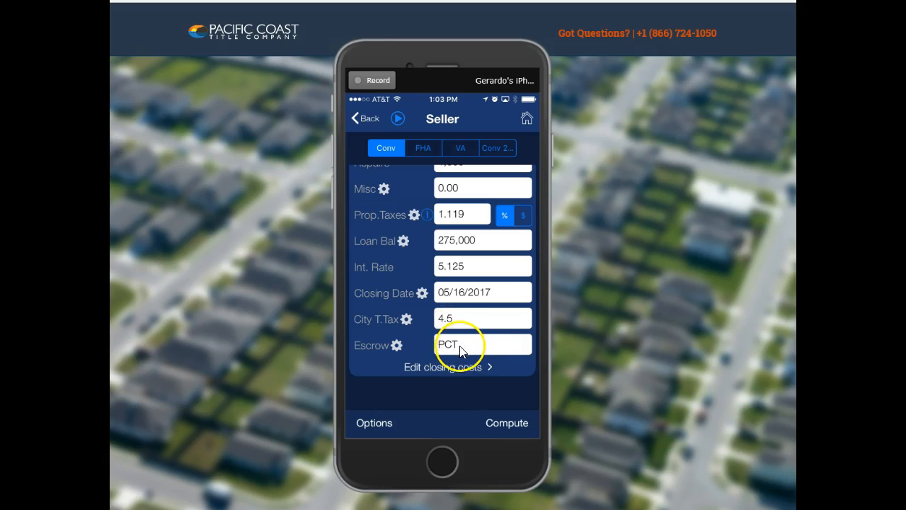
Set the base escrow amount to 500 in the estimate's escrow fee calculator.
left_click(398, 343)
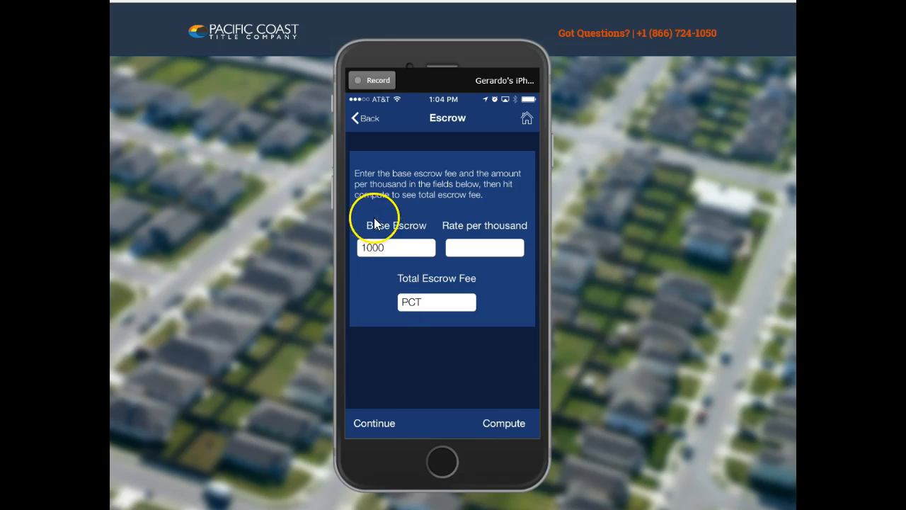
left_click(385, 257)
key("BackSpace")
key("BackSpace")
key("BackSpace")
key("BackSpace")
type("500")
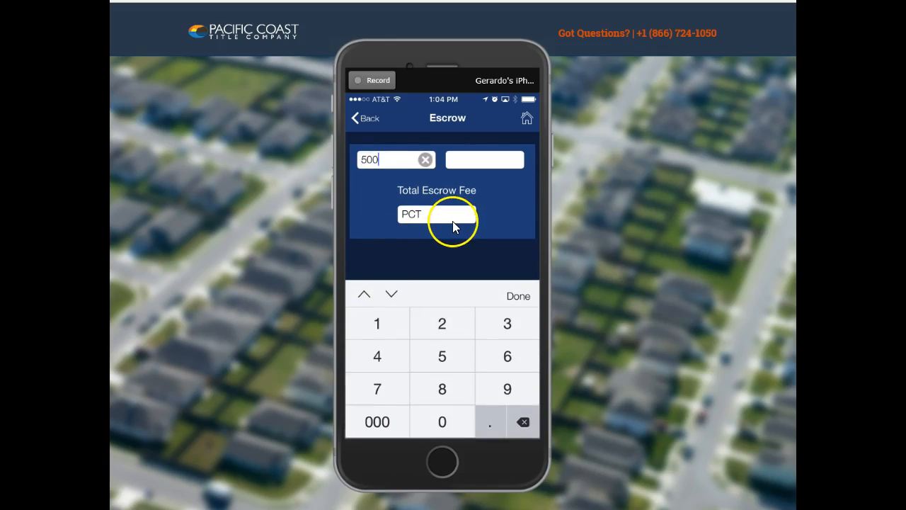
key("Return")
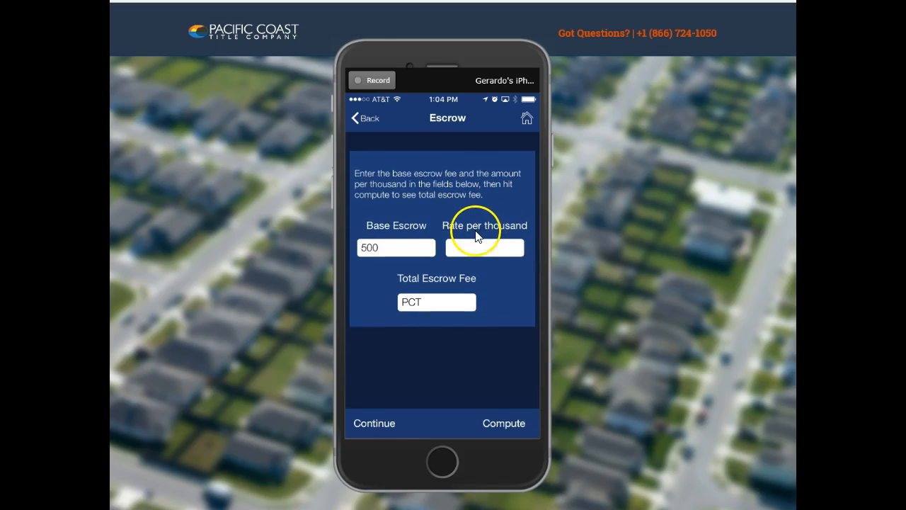
Set the escrow rate per thousand to 1.25, then compute the total escrow fee and apply it to the estimate.
left_click(471, 234)
type("1.25")
key("Return")
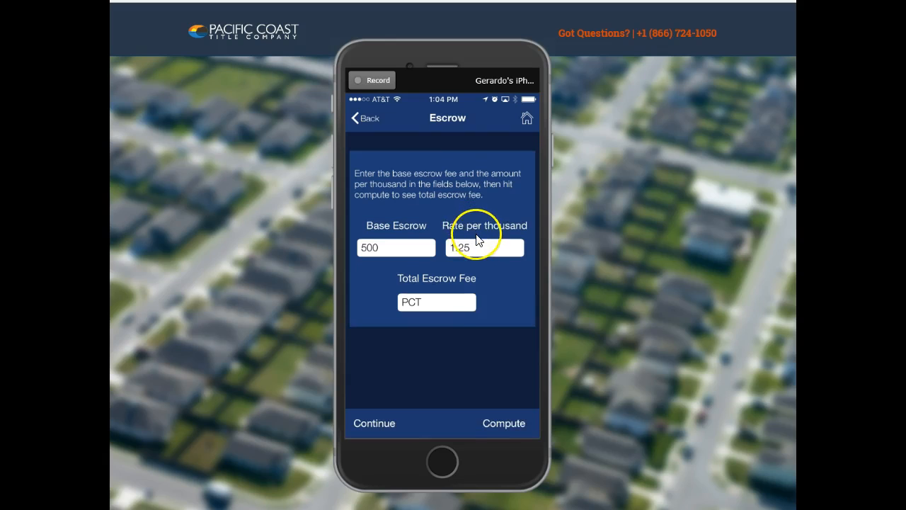
left_click(499, 424)
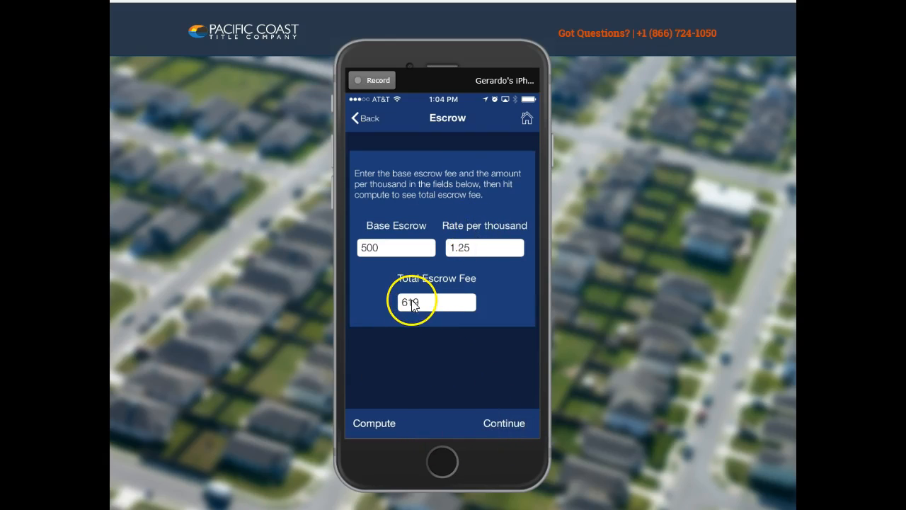
left_click(509, 423)
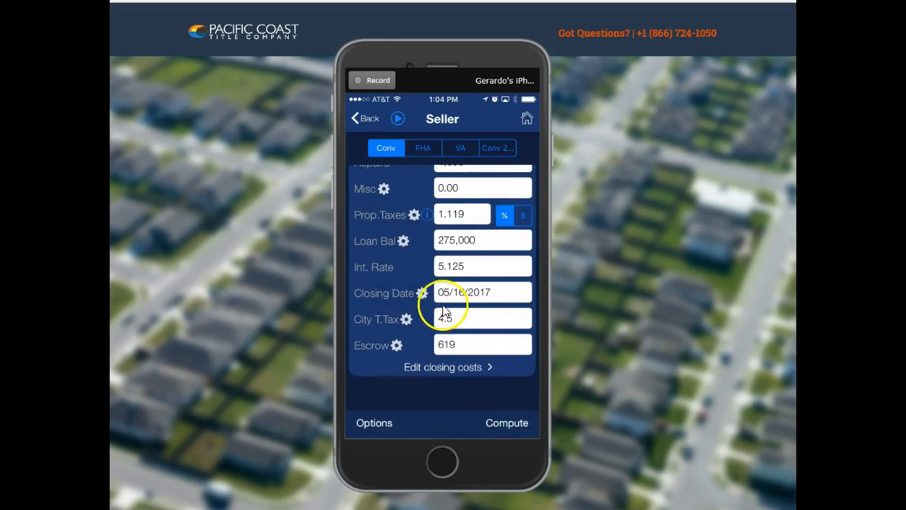
Compute the Sell to Net estimate and show its detailed closing costs.
scroll(443, 309, "up", 3)
scroll(442, 310, "down", 4)
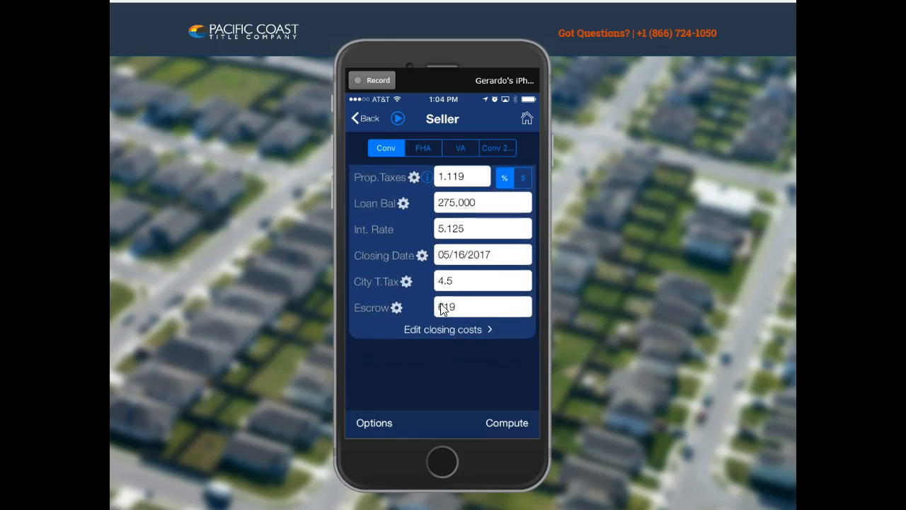
left_click(498, 424)
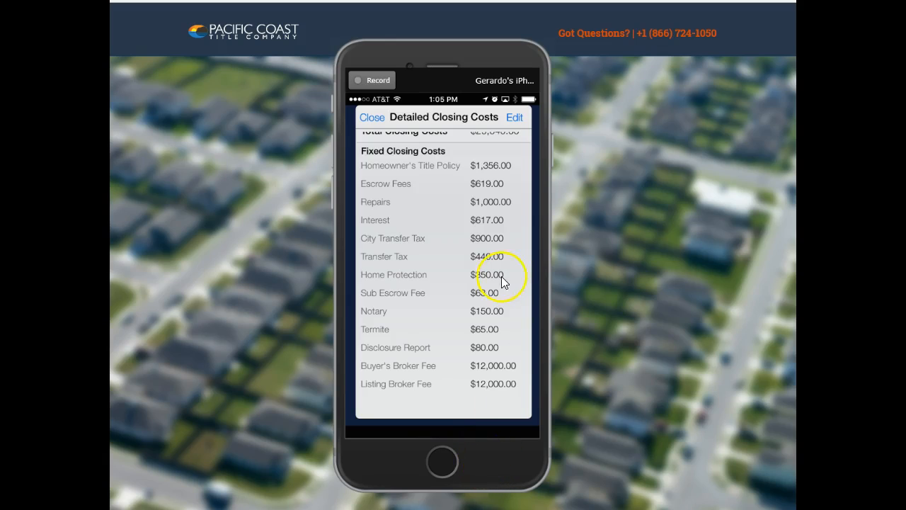
Remove the Termite fee from the detailed closing costs and save the fees for this estimate only.
left_click(514, 119)
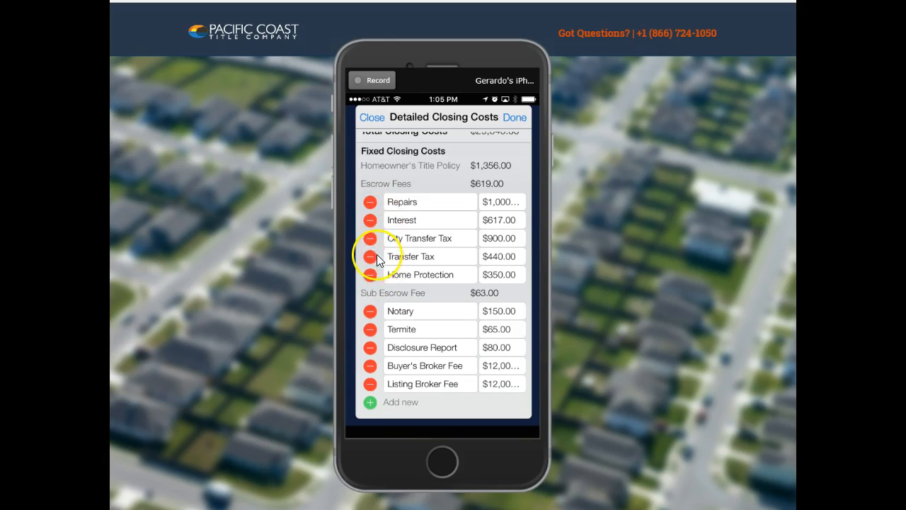
left_click(373, 330)
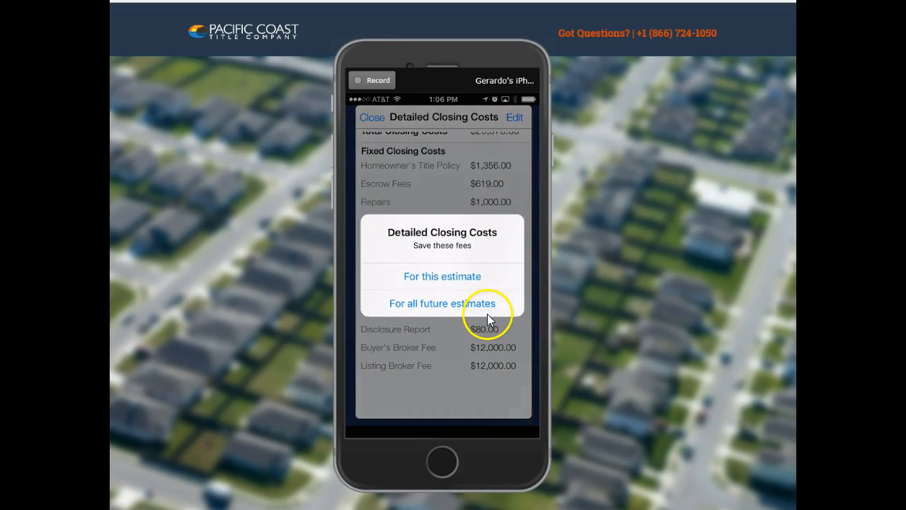
left_click(465, 281)
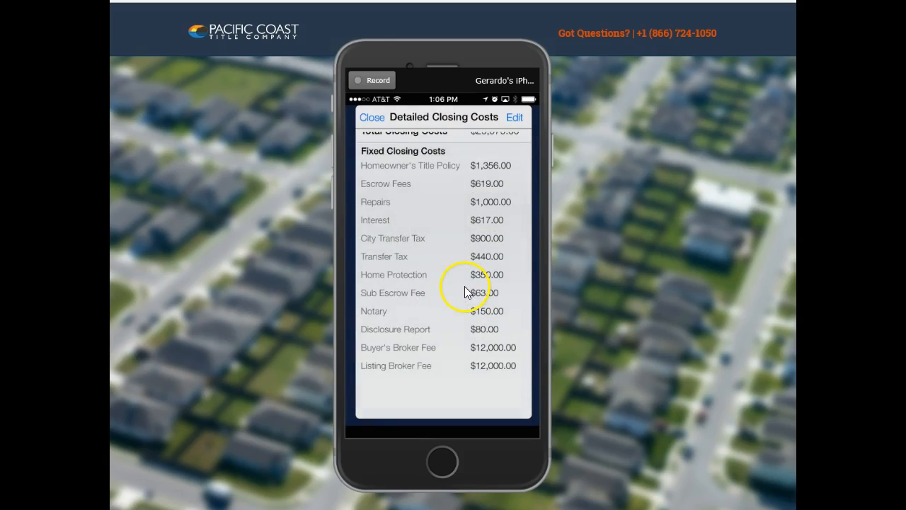
left_click(377, 117)
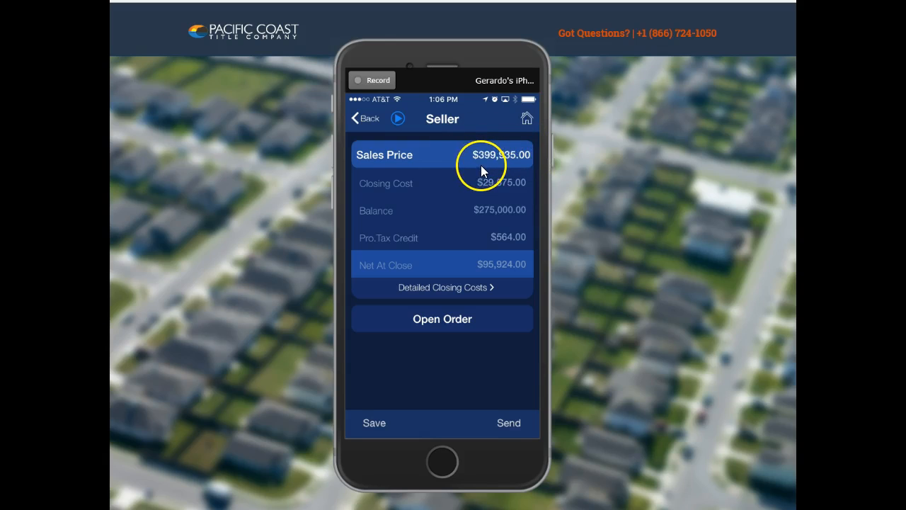
Preview the Sell to Net estimate for sending and set its language to English.
left_click(506, 423)
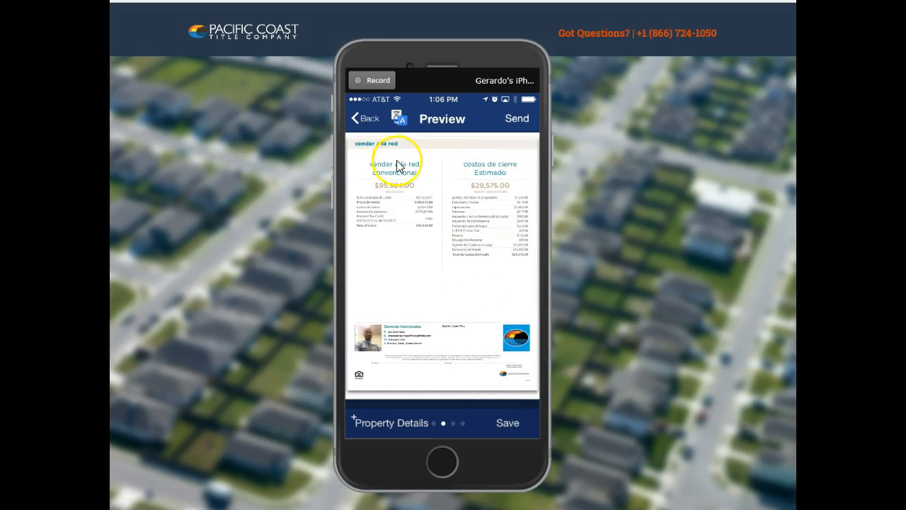
left_click(404, 118)
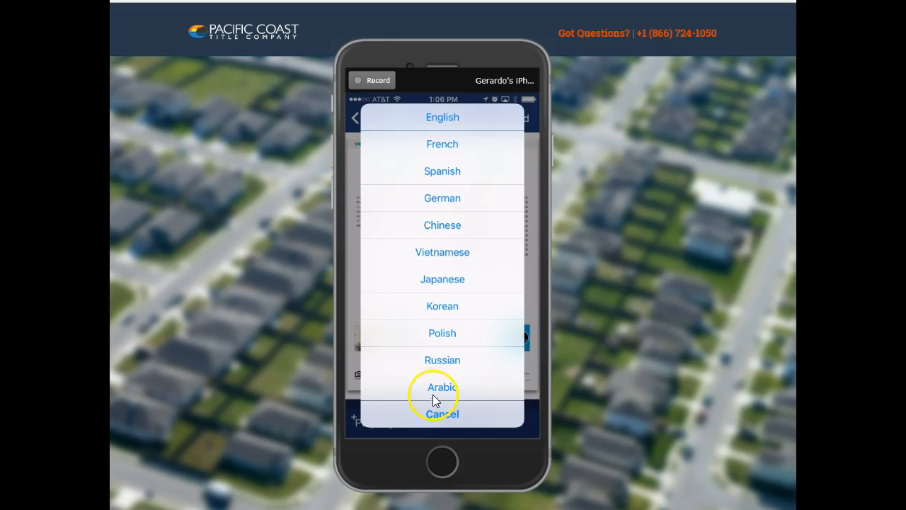
left_click(445, 126)
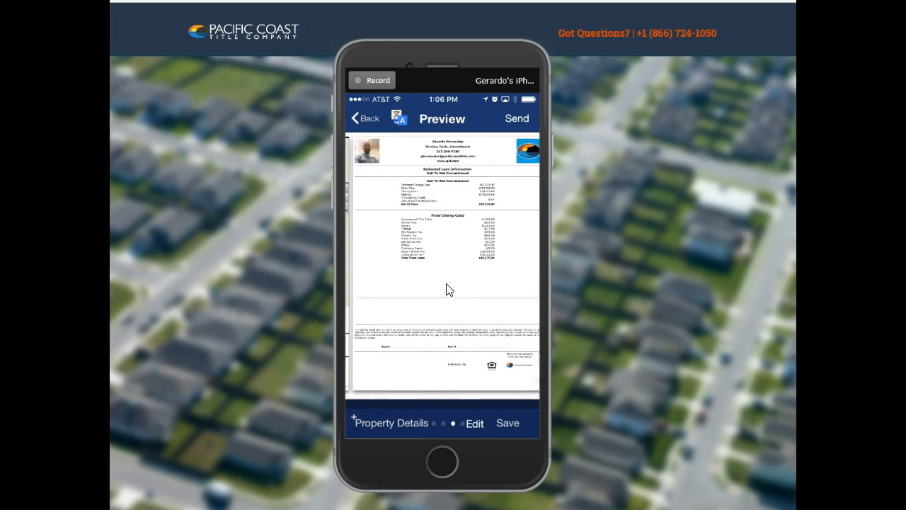
Send the two-column Sell to Net estimate from the preview.
left_click(516, 119)
left_click(506, 134)
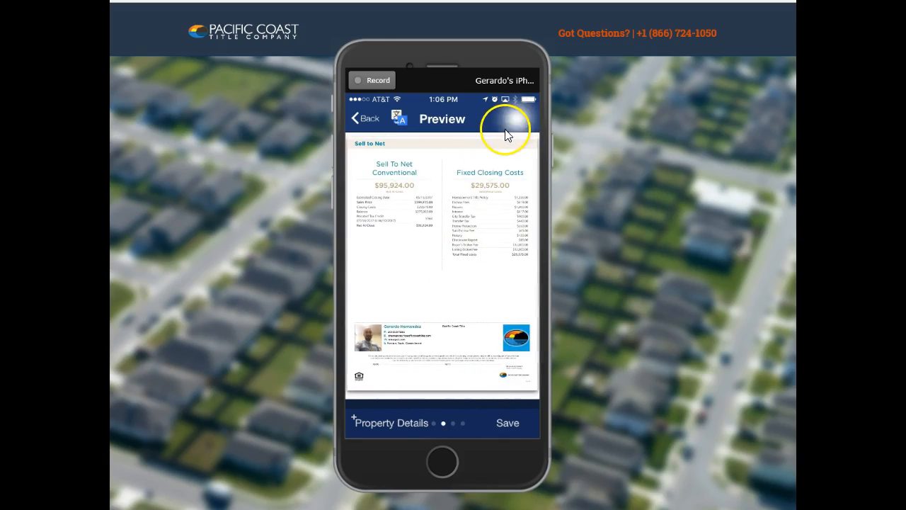